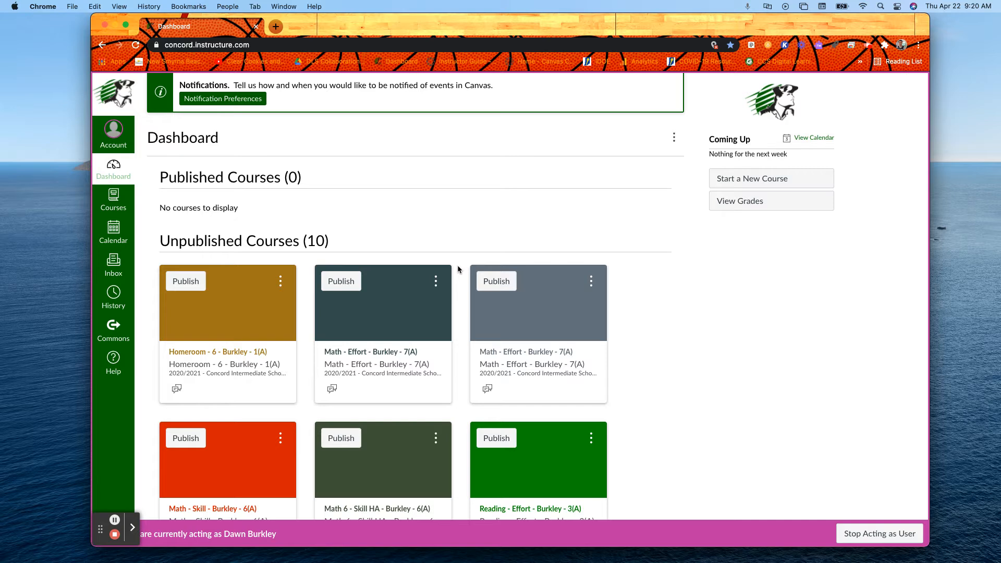
Step: Look through the unpublished course cards on the dashboard to see which sections can be combined
{"action": "scroll", "coordinate": [457, 269], "scroll_direction": "down", "scroll_amount": 2}
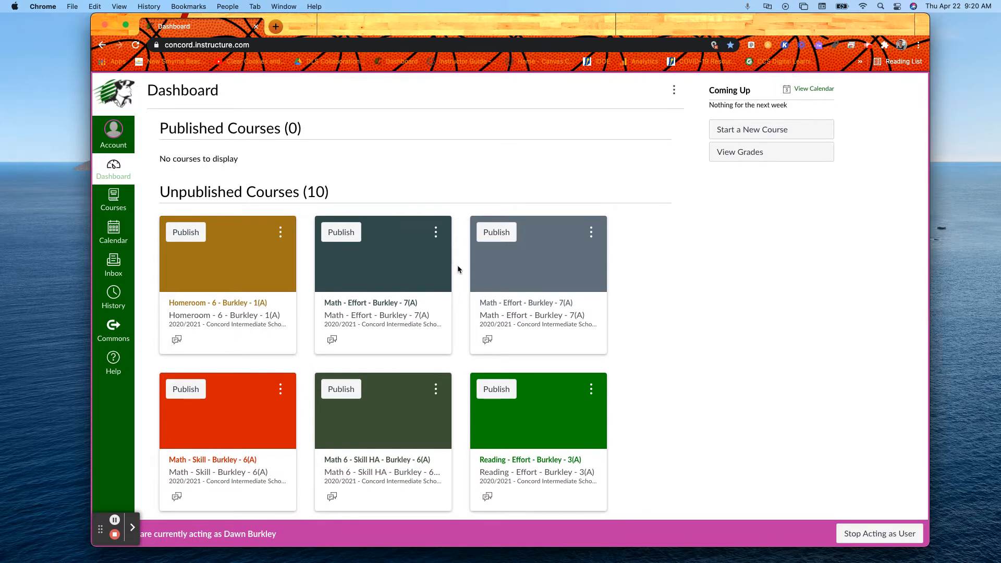
{"action": "scroll", "coordinate": [459, 265], "scroll_direction": "down", "scroll_amount": 1}
{"action": "scroll", "coordinate": [460, 265], "scroll_direction": "down", "scroll_amount": 2}
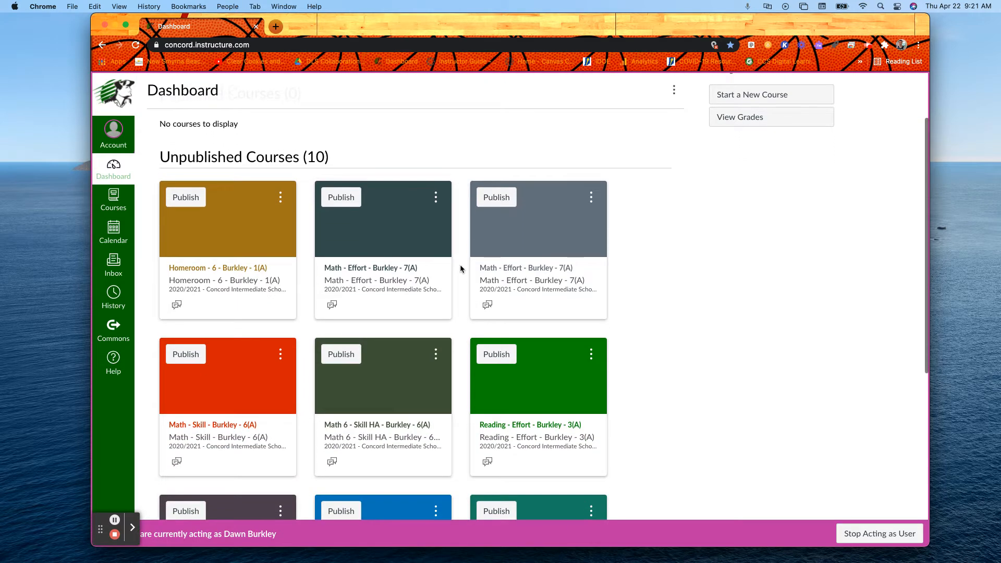
{"action": "scroll", "coordinate": [460, 269], "scroll_direction": "down", "scroll_amount": 1}
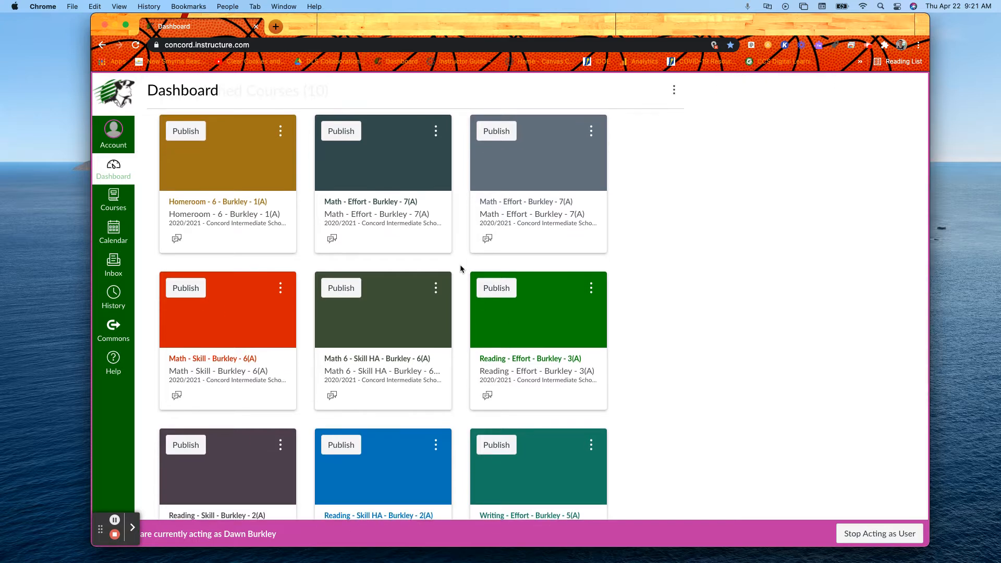
{"action": "scroll", "coordinate": [460, 268], "scroll_direction": "down", "scroll_amount": 3}
{"action": "scroll", "coordinate": [459, 269], "scroll_direction": "down", "scroll_amount": 3}
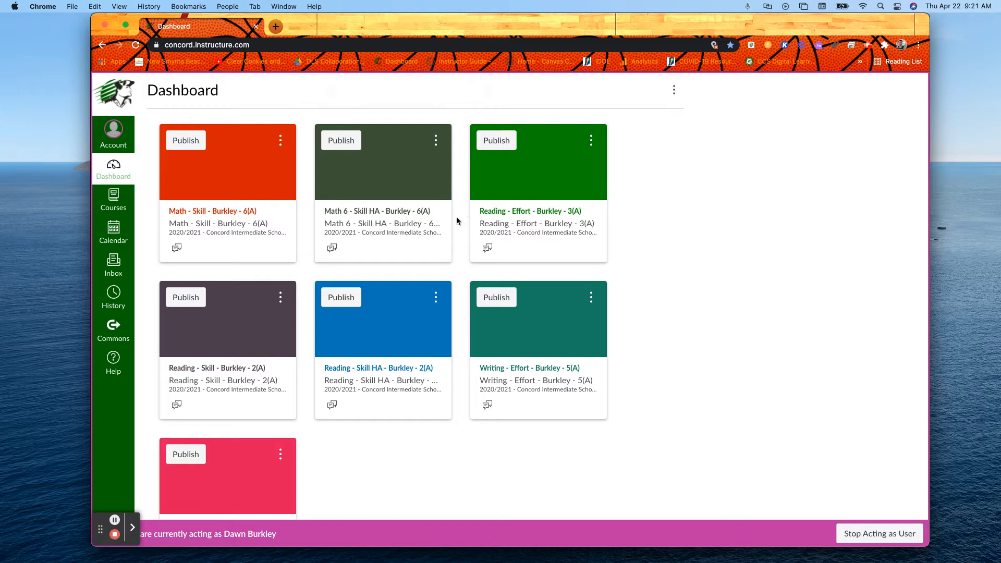
{"action": "scroll", "coordinate": [458, 220], "scroll_direction": "down", "scroll_amount": 2}
{"action": "scroll", "coordinate": [457, 217], "scroll_direction": "up", "scroll_amount": 4}
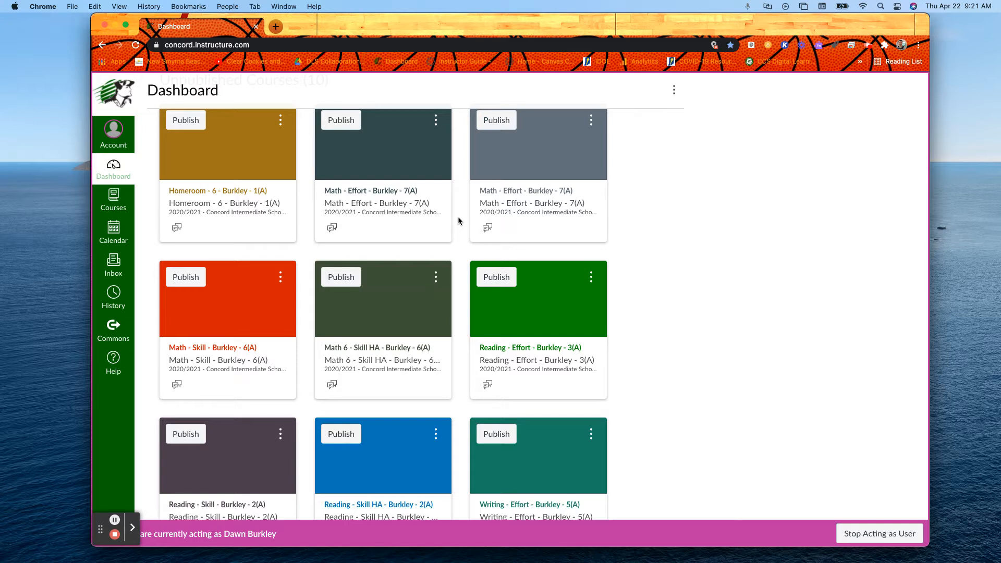
{"action": "scroll", "coordinate": [458, 217], "scroll_direction": "up", "scroll_amount": 2}
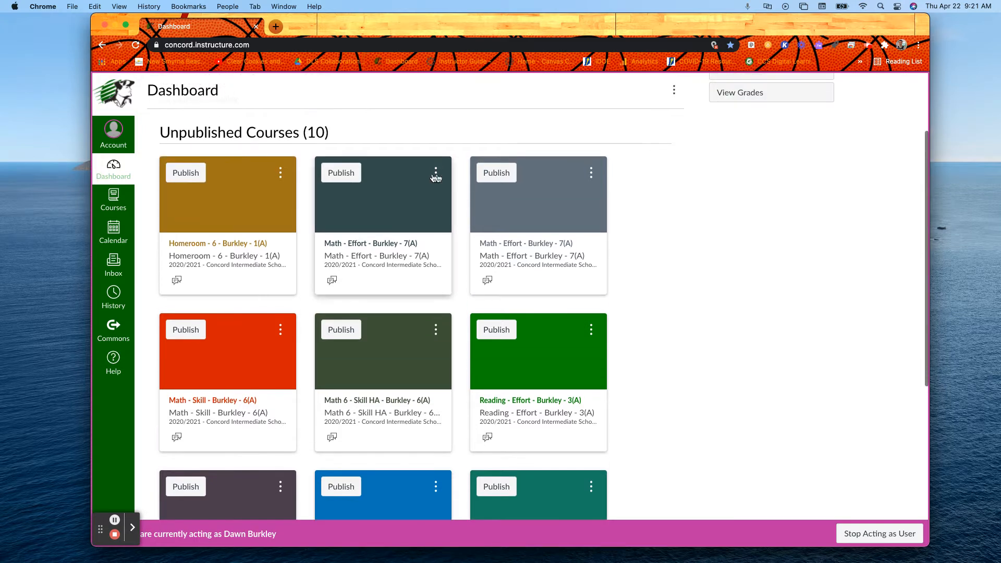
Step: Rename the first Math - Effort 7(A) course to "6th Grade" in its course settings and save the course details
{"action": "left_click", "coordinate": [364, 248]}
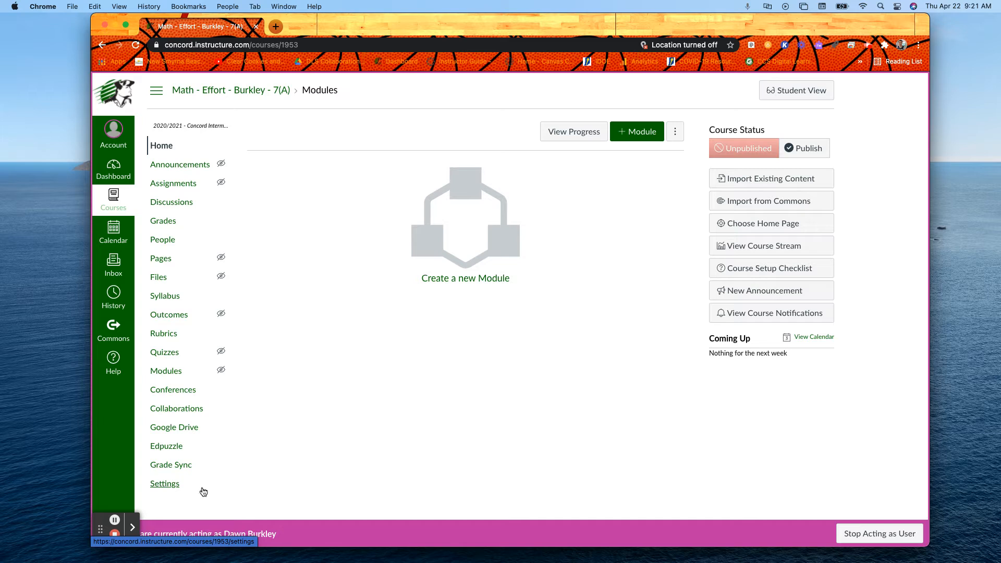
{"action": "left_click", "coordinate": [165, 486]}
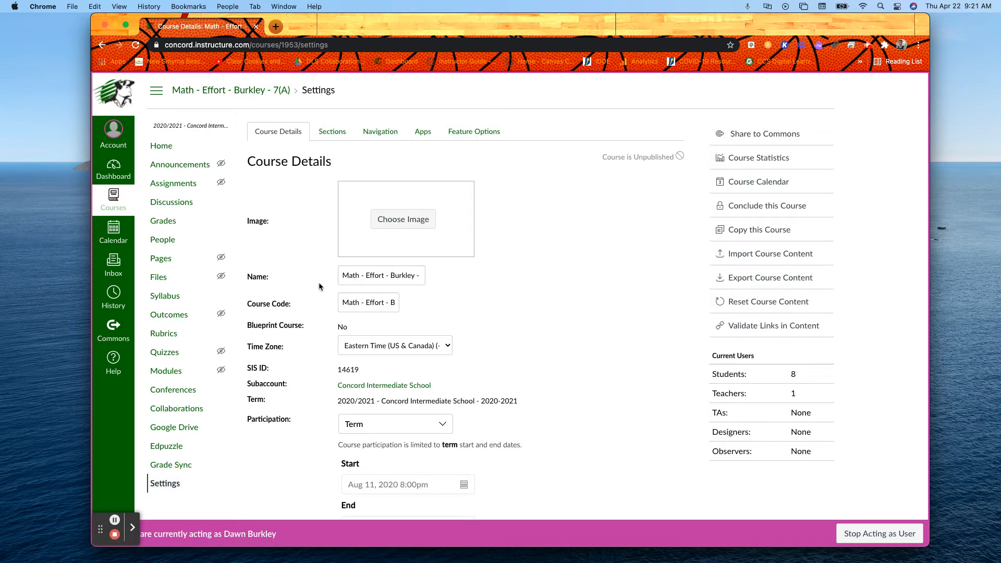
{"action": "left_click_drag", "start_coordinate": [344, 276], "coordinate": [423, 280]}
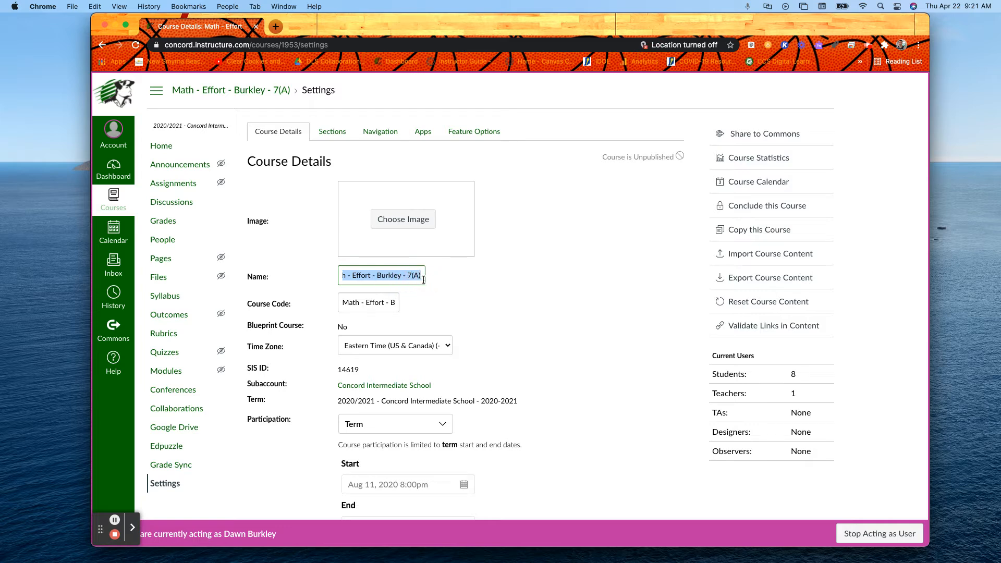
{"action": "type", "text": "6T"}
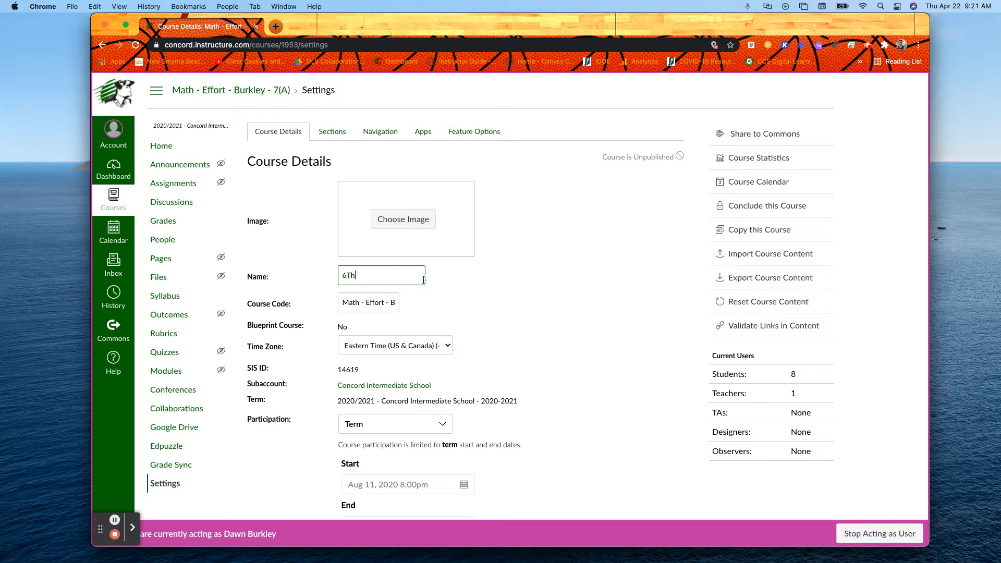
{"action": "key", "text": "BackSpace"}
{"action": "type", "text": "th Grade"}
{"action": "left_click", "coordinate": [540, 253]}
{"action": "scroll", "coordinate": [611, 302], "scroll_direction": "down", "scroll_amount": 10}
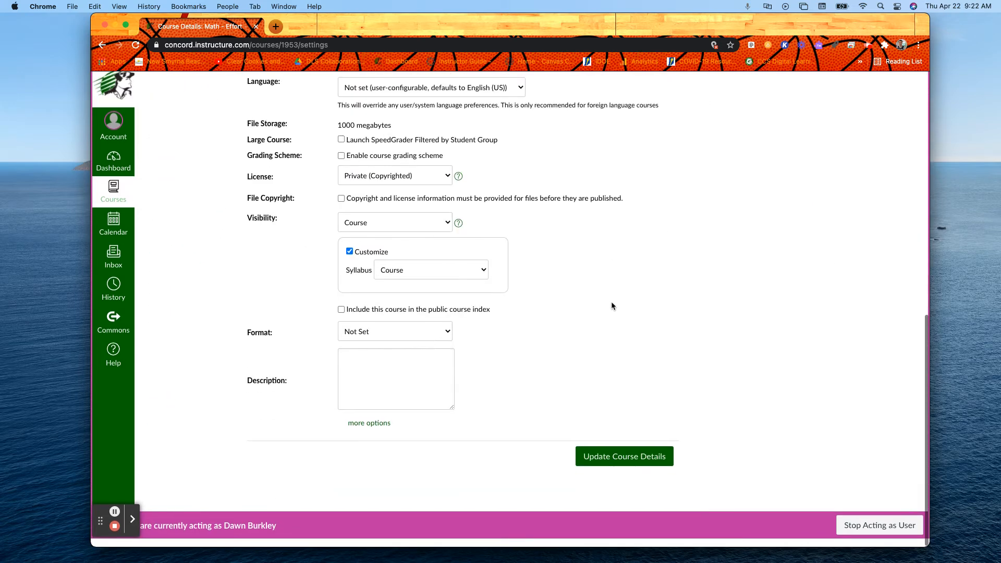
{"action": "left_click", "coordinate": [617, 468]}
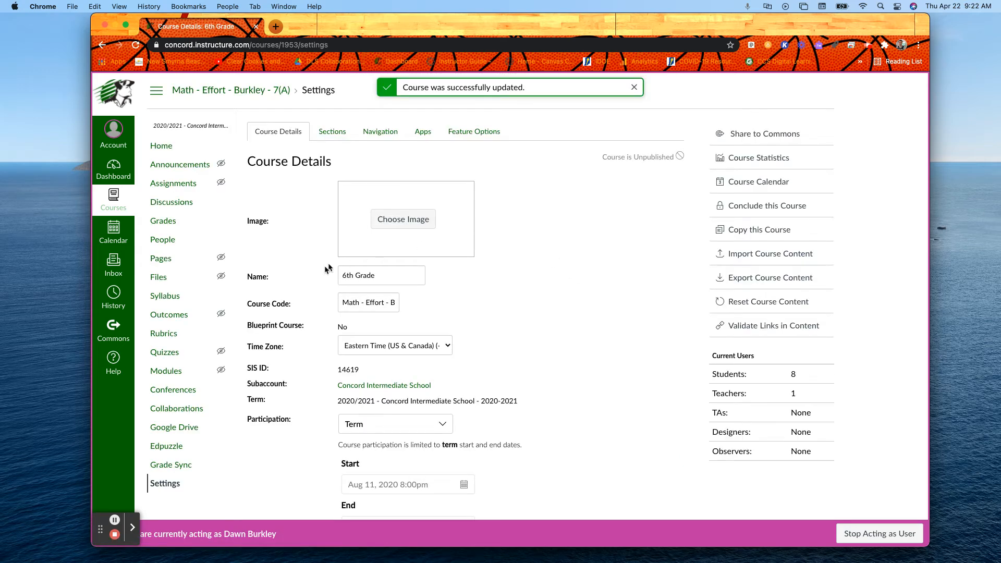
Step: Go to the renamed course's home page and copy the course ID 1953 from its web address
{"action": "left_click", "coordinate": [161, 146]}
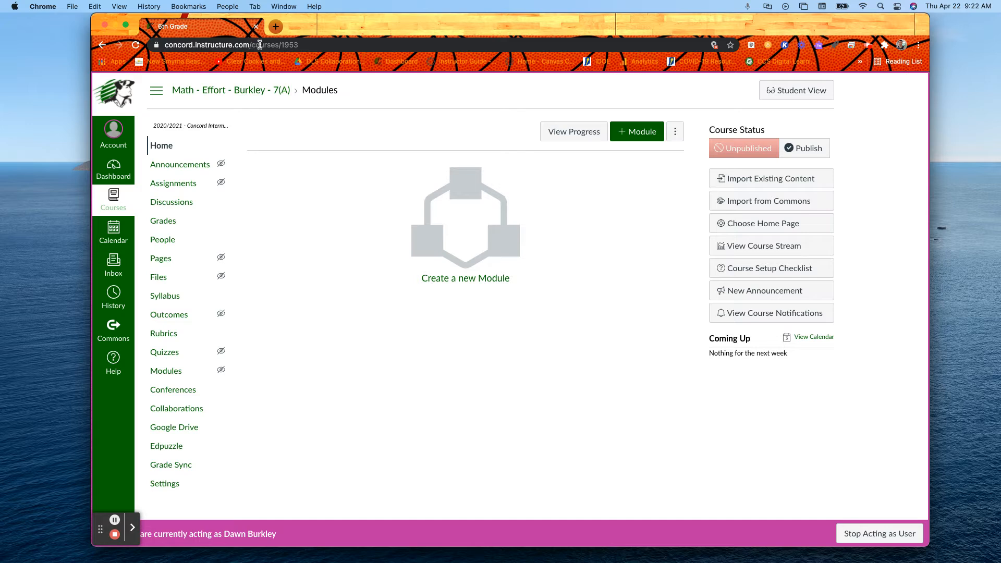
{"action": "left_click", "coordinate": [291, 44]}
{"action": "left_click", "coordinate": [323, 44]}
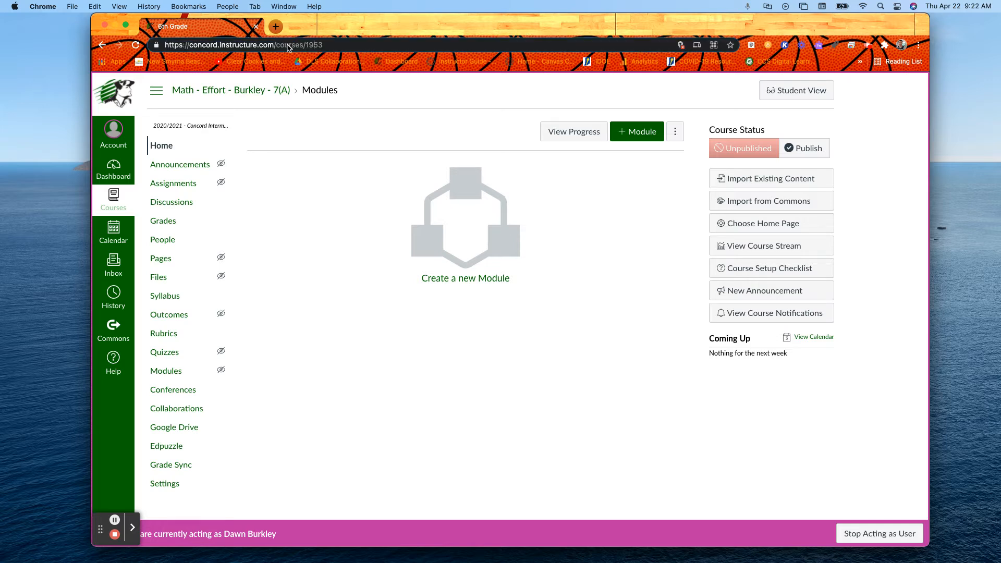
{"action": "left_click_drag", "start_coordinate": [306, 44], "coordinate": [327, 45]}
{"action": "right_click", "coordinate": [314, 45]}
{"action": "left_click", "coordinate": [334, 131]}
Step: From the dashboard, open the Math - Skill 6(A) course and go to its section's page through the course settings
{"action": "left_click", "coordinate": [118, 171]}
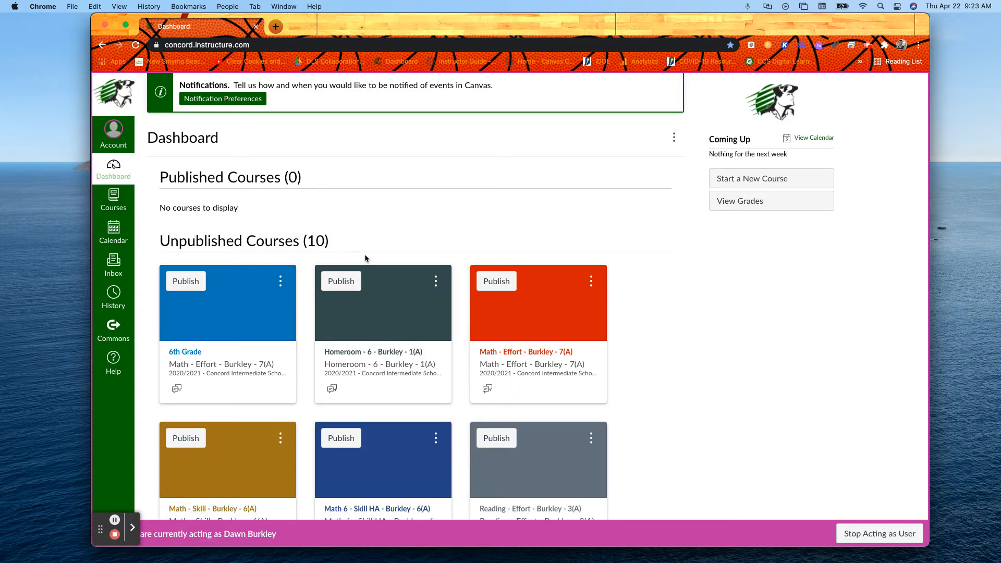
{"action": "scroll", "coordinate": [381, 238], "scroll_direction": "down", "scroll_amount": 5}
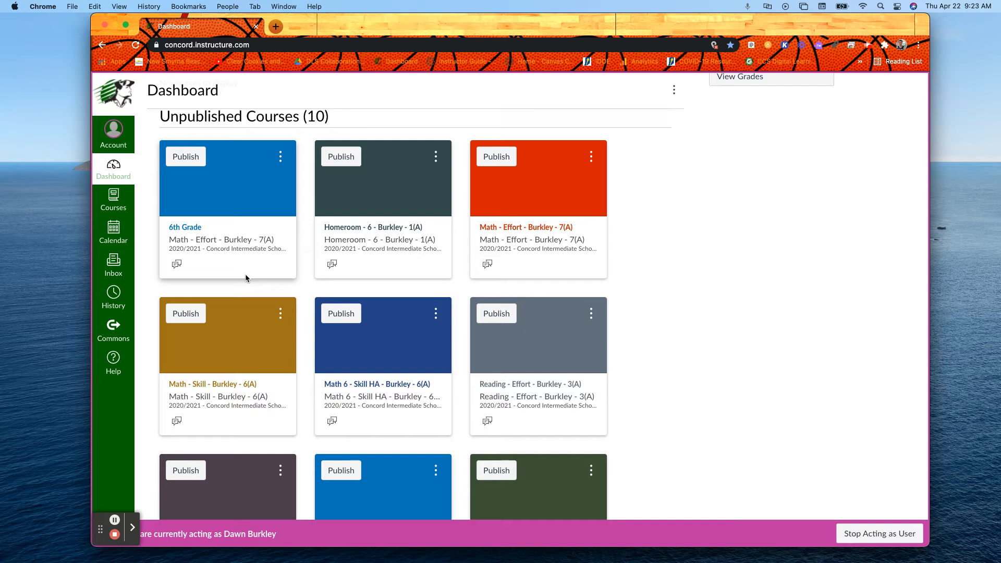
{"action": "left_click", "coordinate": [208, 388]}
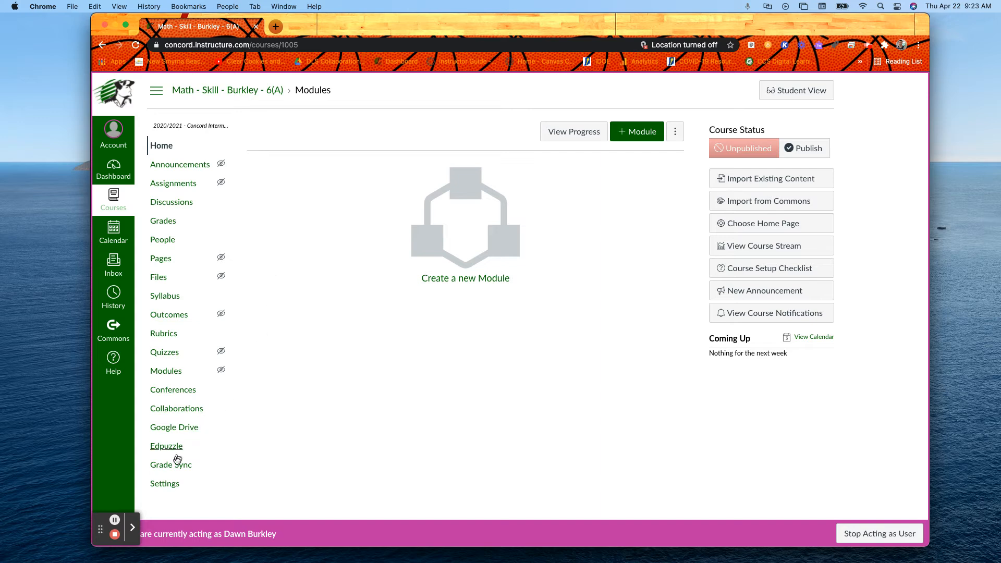
{"action": "left_click", "coordinate": [164, 485]}
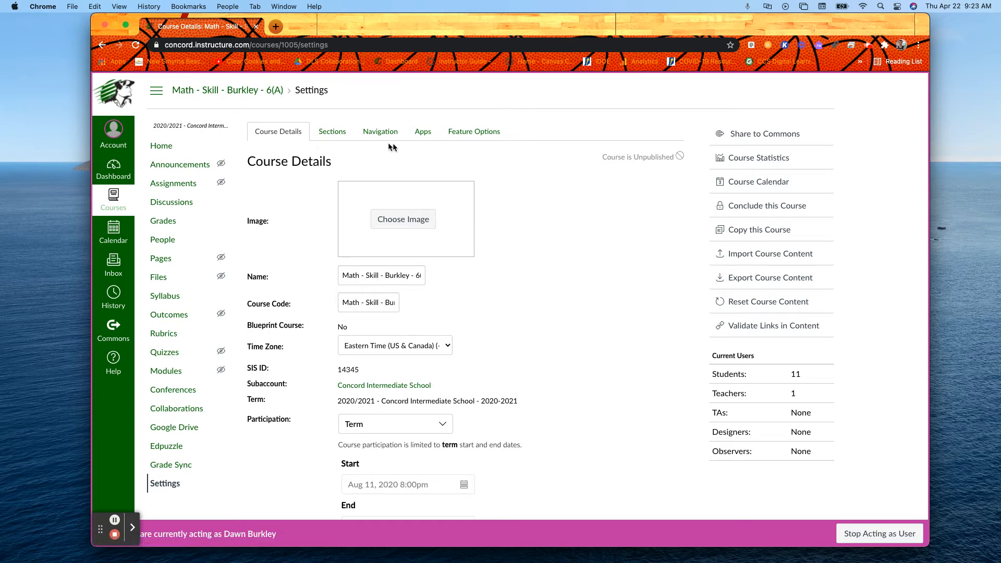
{"action": "left_click", "coordinate": [328, 137]}
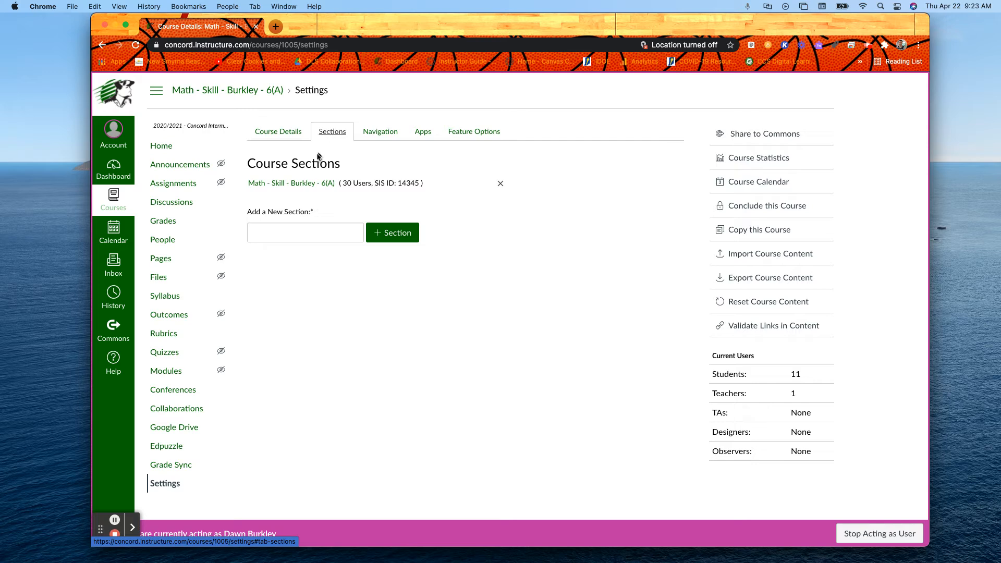
{"action": "left_click", "coordinate": [278, 183]}
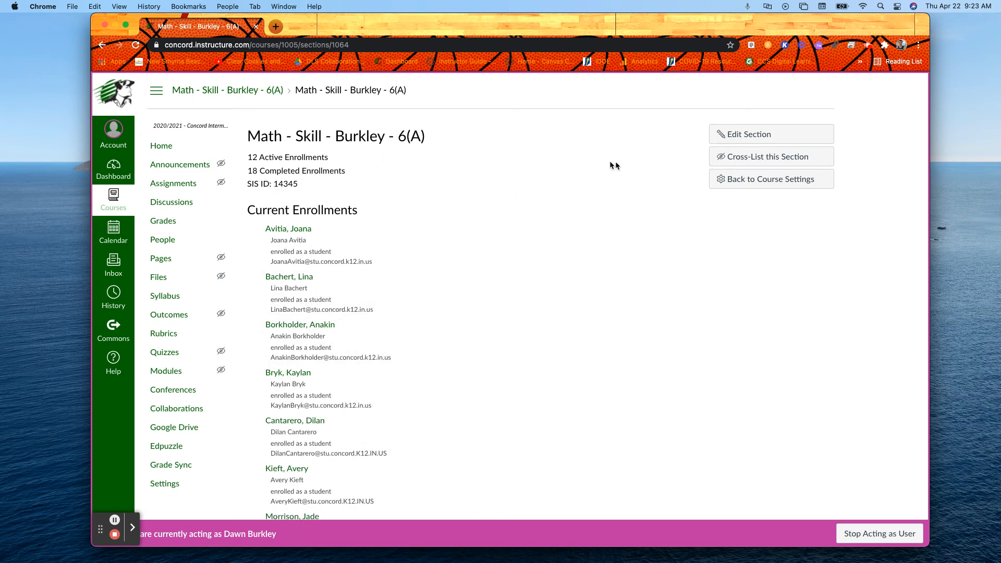
Step: Cross-list the Math - Skill 6(A) section into the 6th Grade course using the copied course ID 1953
{"action": "left_click", "coordinate": [758, 159]}
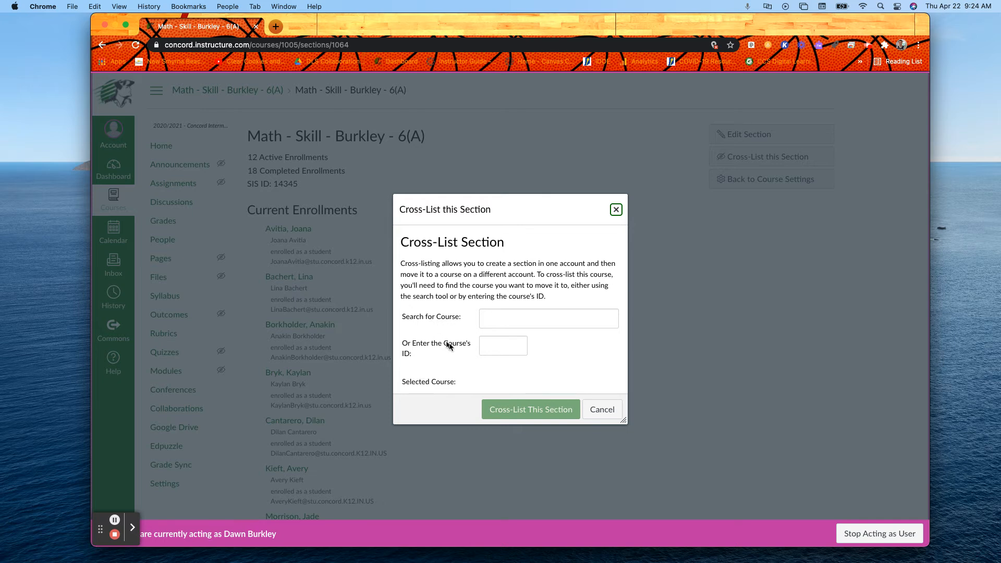
{"action": "left_click", "coordinate": [490, 348]}
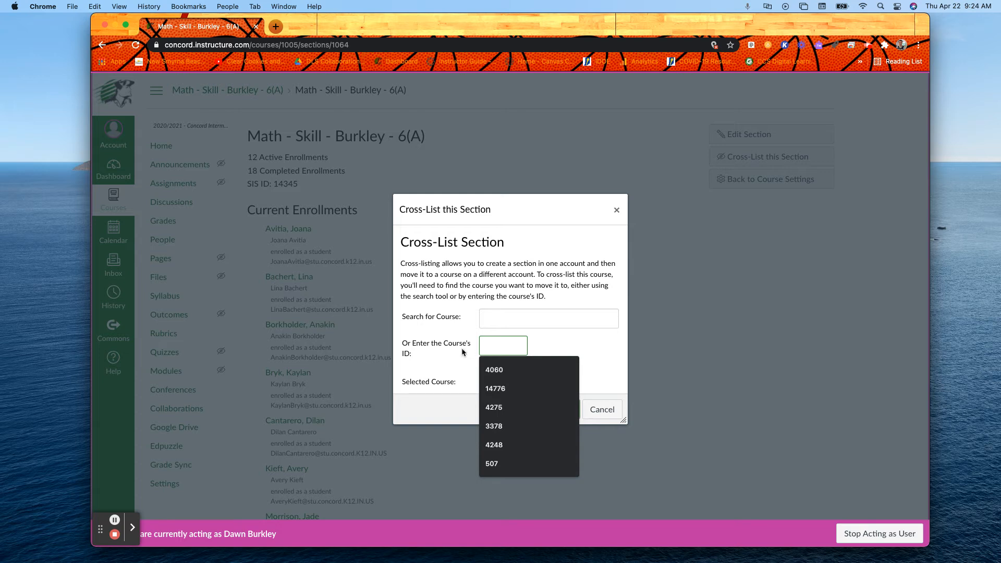
{"action": "right_click", "coordinate": [494, 346]}
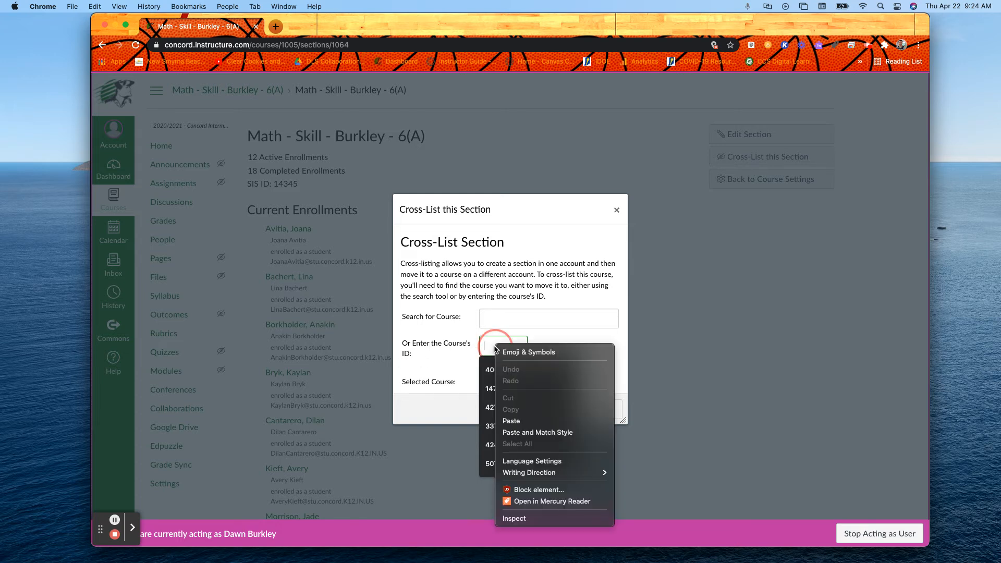
{"action": "left_click", "coordinate": [511, 421]}
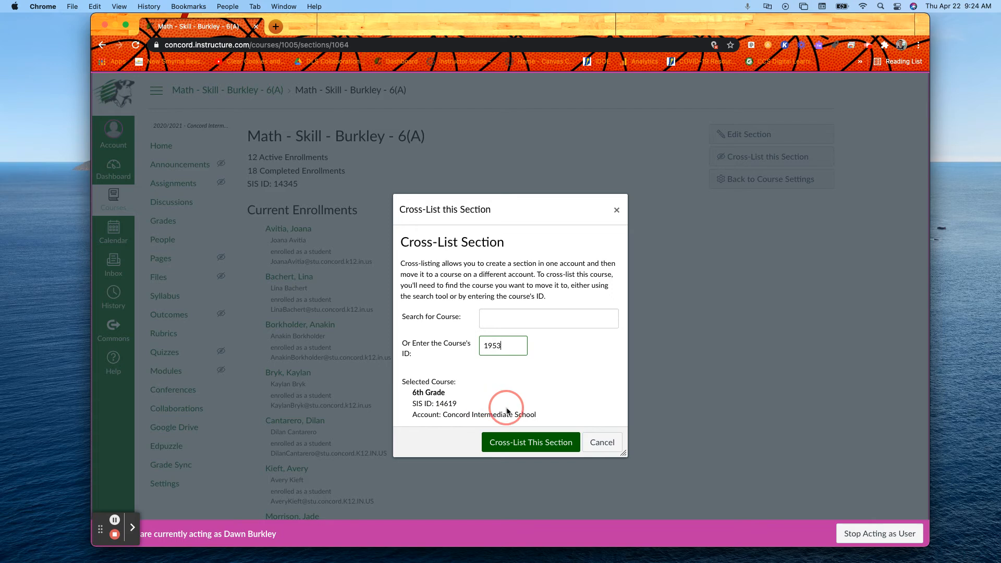
{"action": "left_click", "coordinate": [519, 443]}
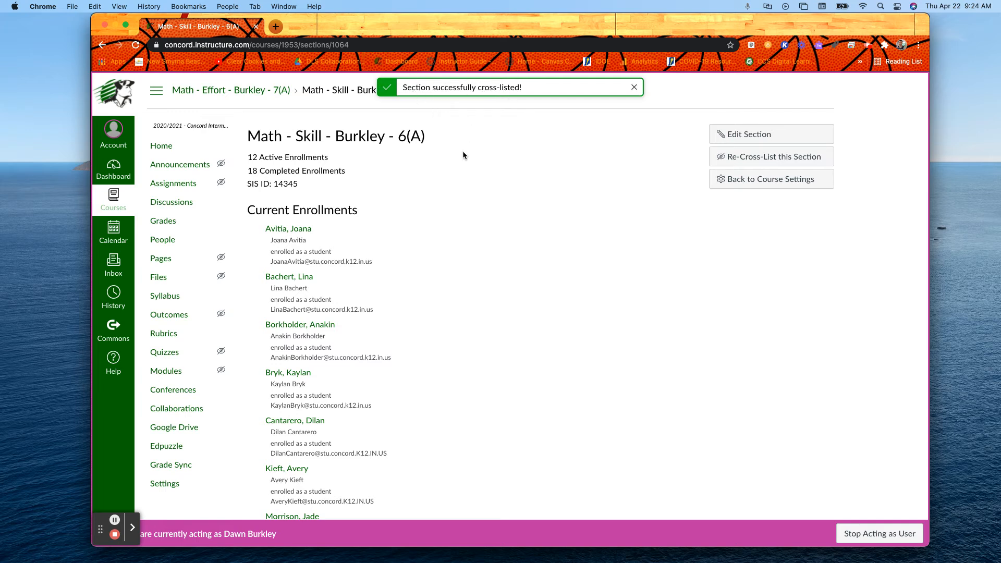
Step: Return to the dashboard, open the Math 6 - Skill HA 6(A) course and go to its section's page through the course settings
{"action": "left_click", "coordinate": [112, 169]}
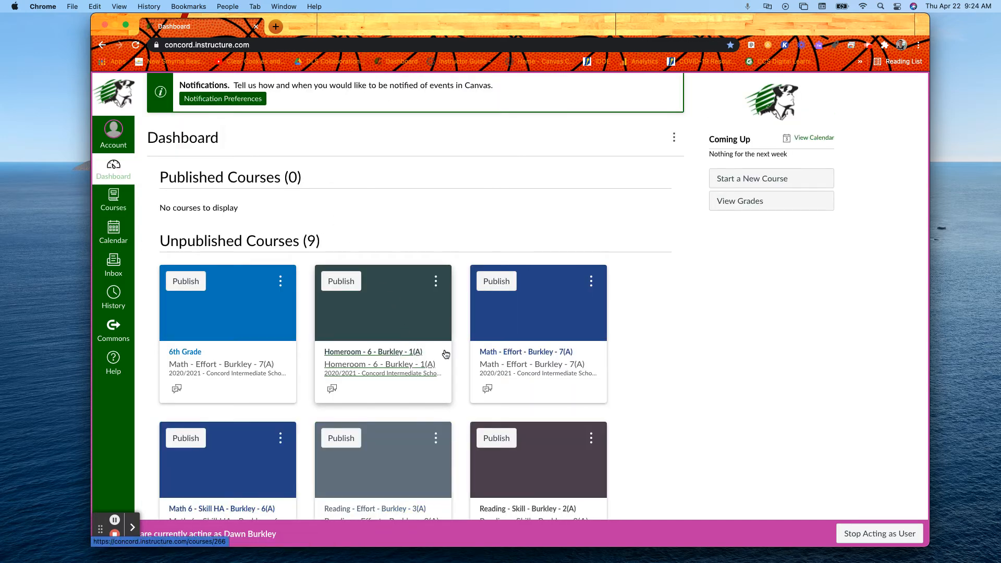
{"action": "scroll", "coordinate": [445, 355], "scroll_direction": "down", "scroll_amount": 3}
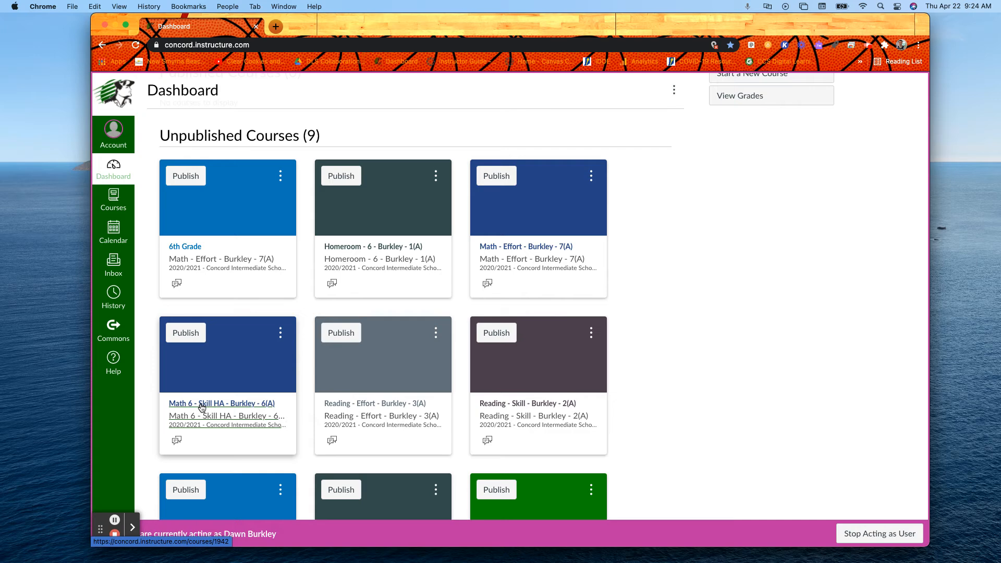
{"action": "left_click", "coordinate": [201, 406]}
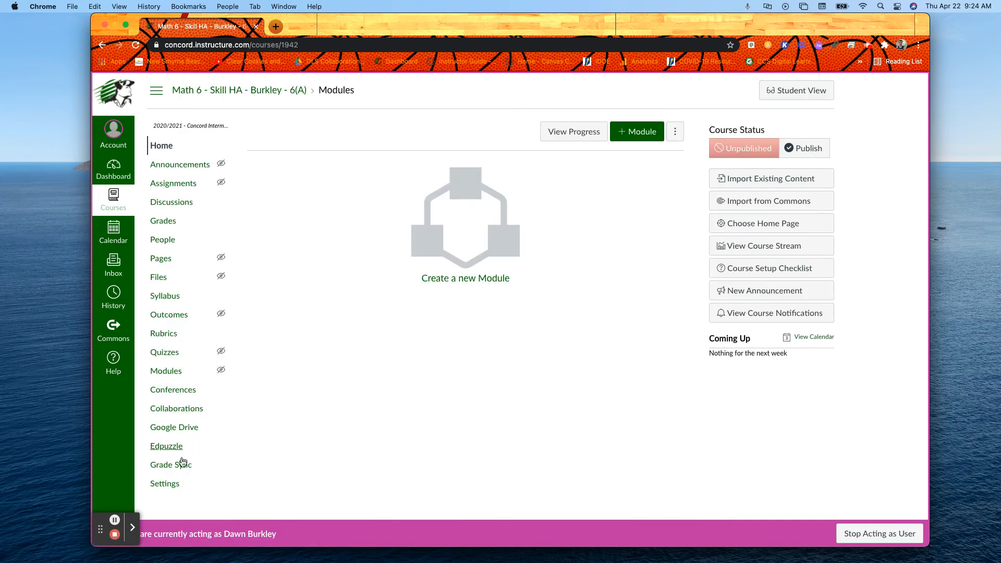
{"action": "left_click", "coordinate": [166, 485]}
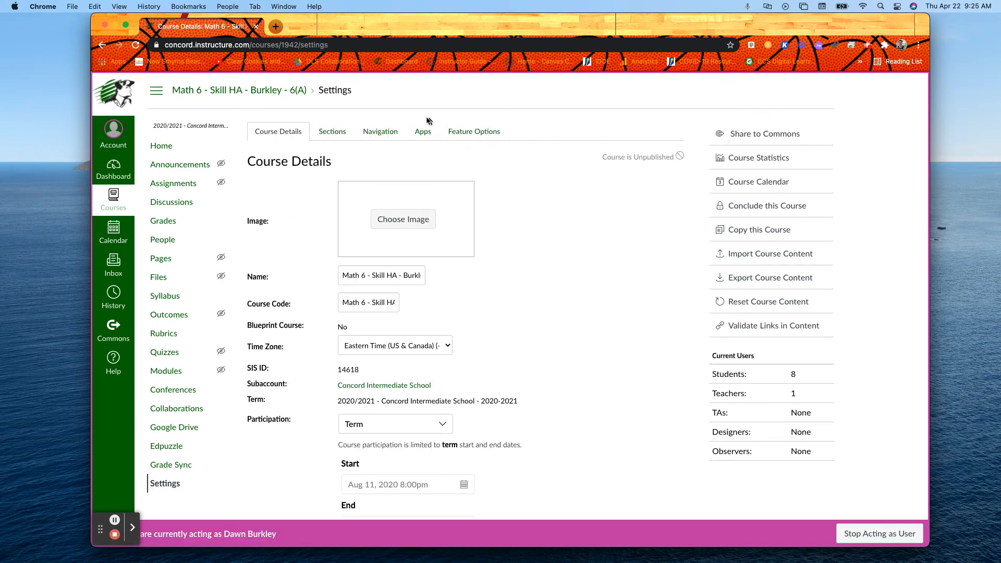
{"action": "left_click", "coordinate": [332, 130]}
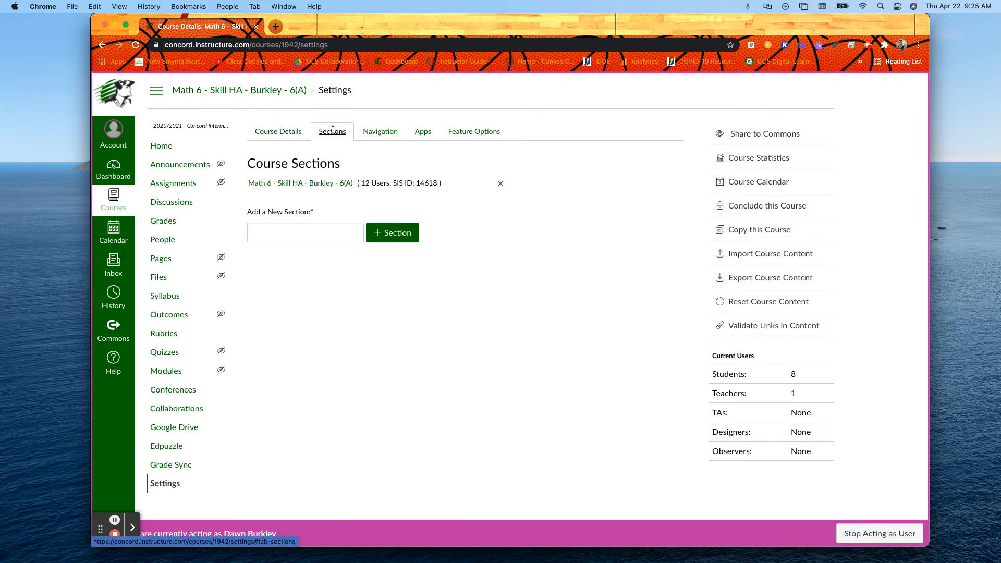
{"action": "left_click", "coordinate": [275, 183]}
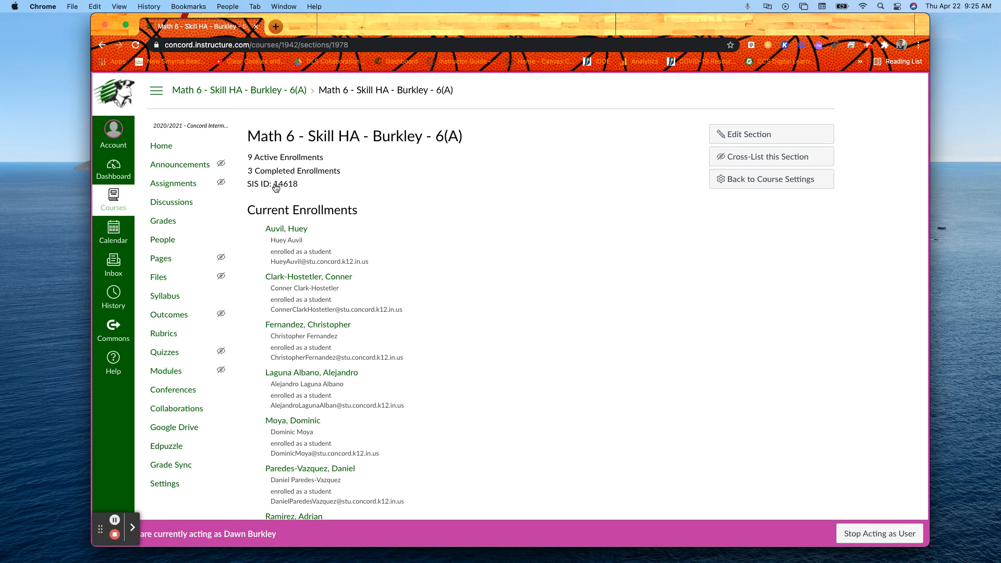
Step: Cross-list the Math 6 - Skill HA 6(A) section into the 6th Grade course using the copied course ID 1953
{"action": "left_click", "coordinate": [755, 160]}
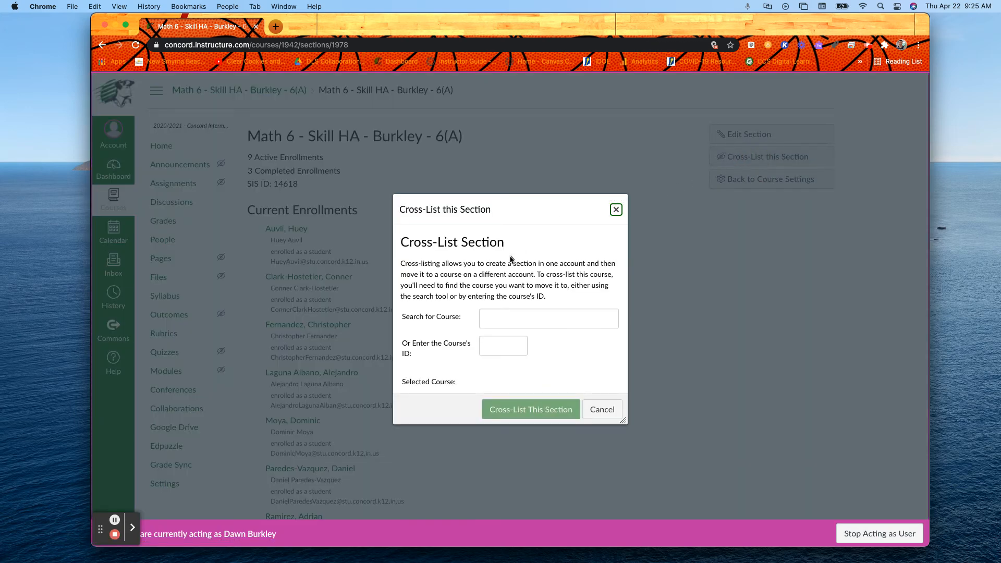
{"action": "left_click", "coordinate": [488, 346]}
{"action": "right_click", "coordinate": [488, 348]}
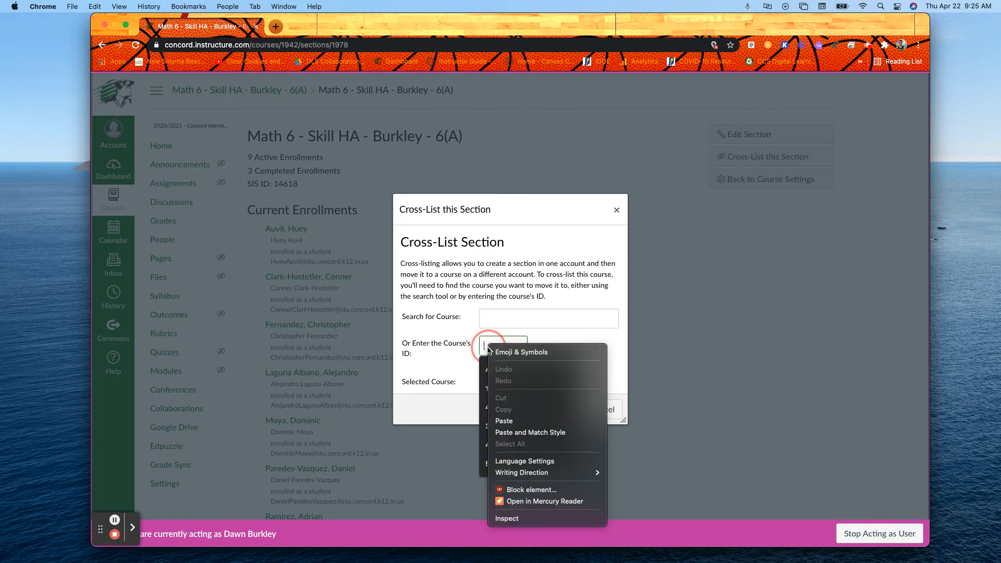
{"action": "left_click", "coordinate": [503, 420]}
{"action": "left_click", "coordinate": [562, 372]}
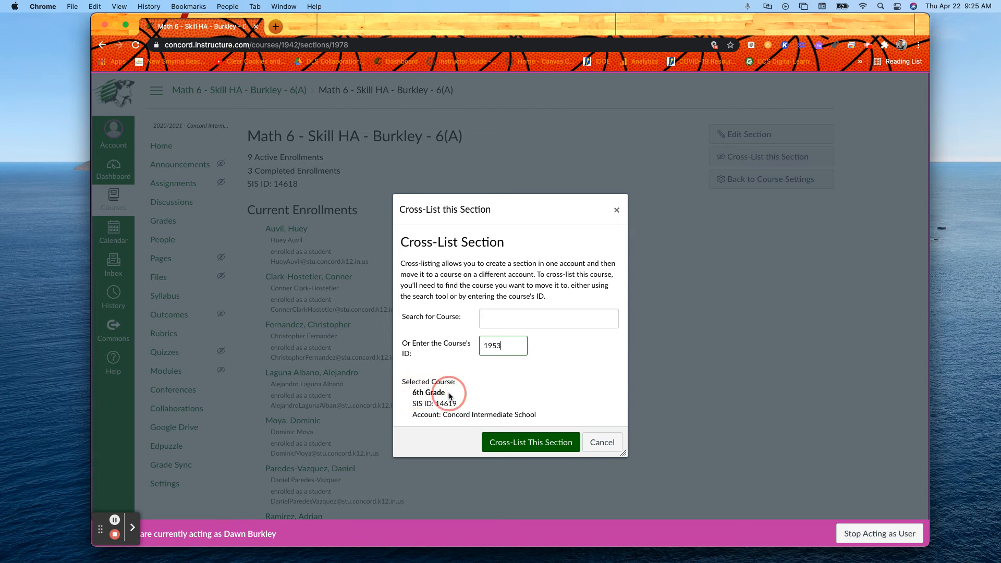
{"action": "left_click", "coordinate": [525, 444]}
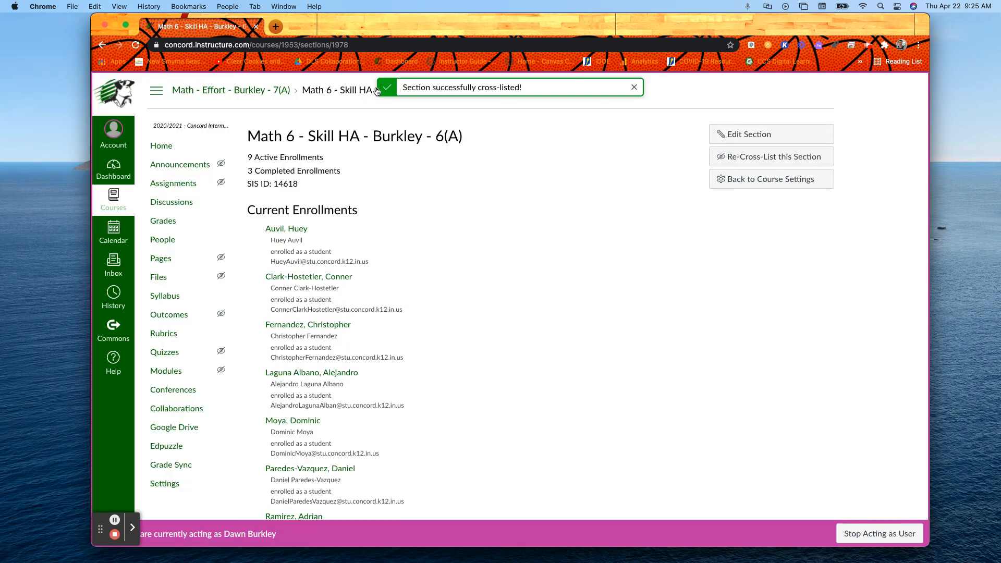
Step: Return to the dashboard and look over the remaining unpublished course cards, including the Reading and Writing courses
{"action": "left_click", "coordinate": [113, 166]}
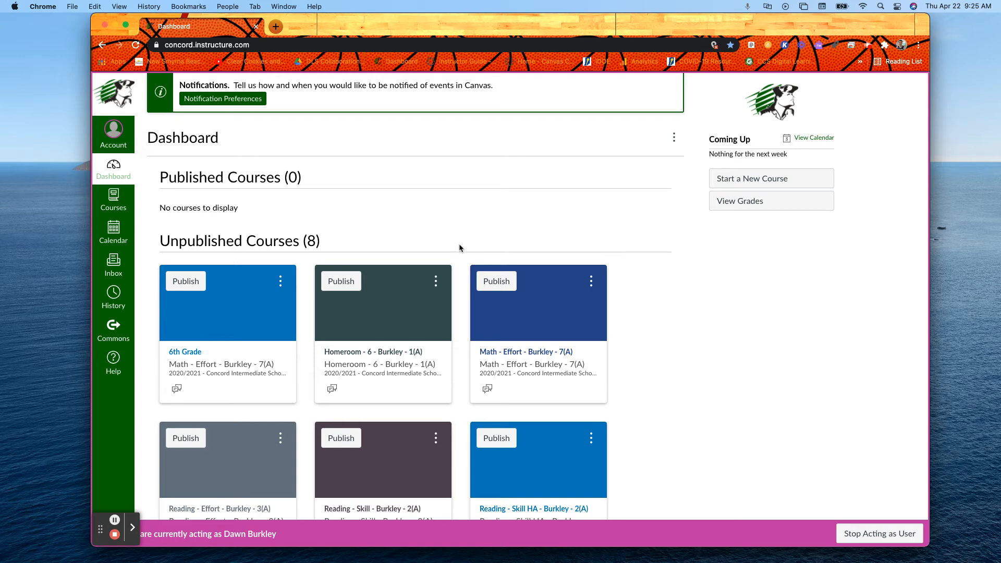
{"action": "scroll", "coordinate": [460, 247], "scroll_direction": "down", "scroll_amount": 3}
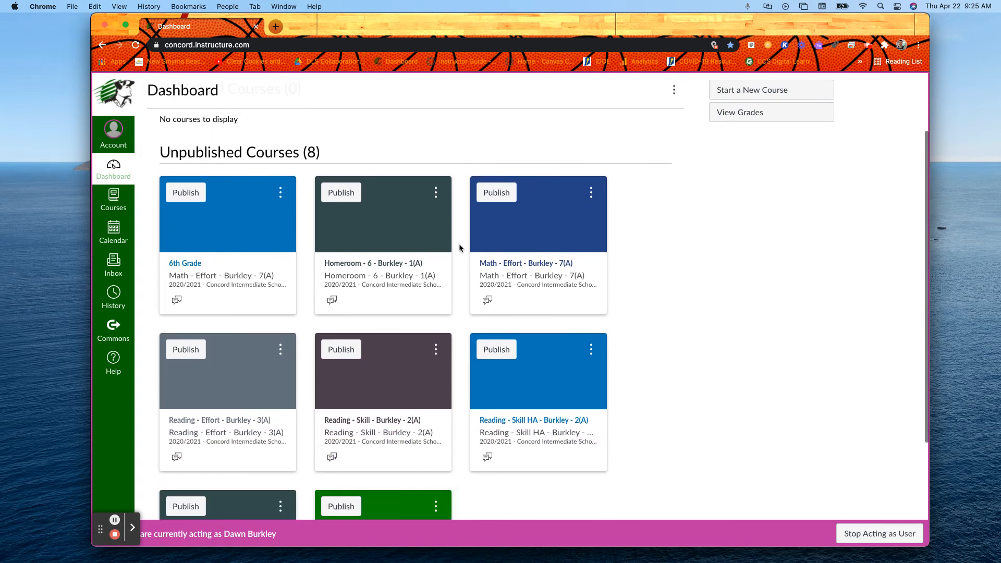
{"action": "scroll", "coordinate": [459, 244], "scroll_direction": "down", "scroll_amount": 2}
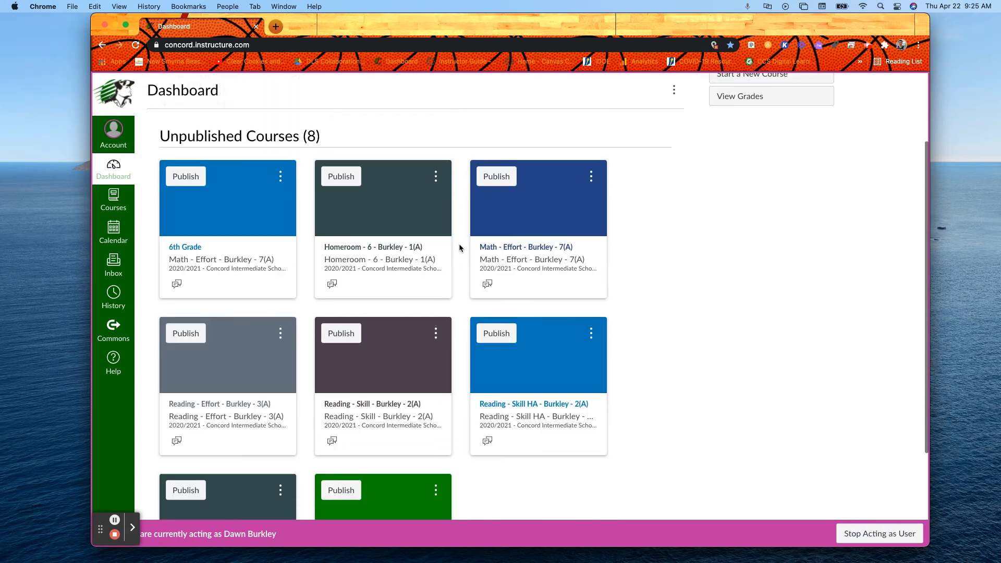
{"action": "scroll", "coordinate": [459, 243], "scroll_direction": "up", "scroll_amount": 2}
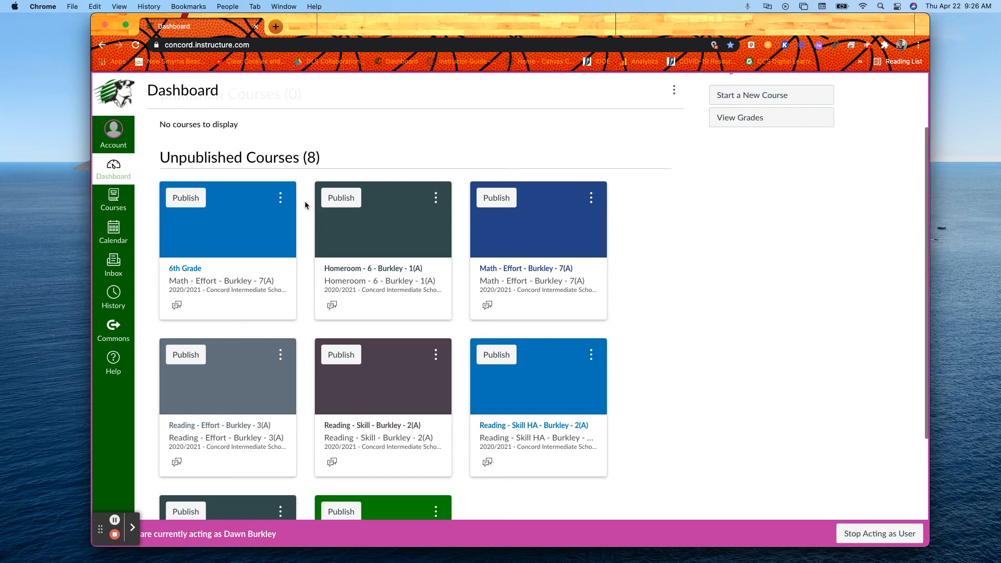
{"action": "scroll", "coordinate": [305, 202], "scroll_direction": "down", "scroll_amount": 3}
{"action": "scroll", "coordinate": [306, 204], "scroll_direction": "down", "scroll_amount": 2}
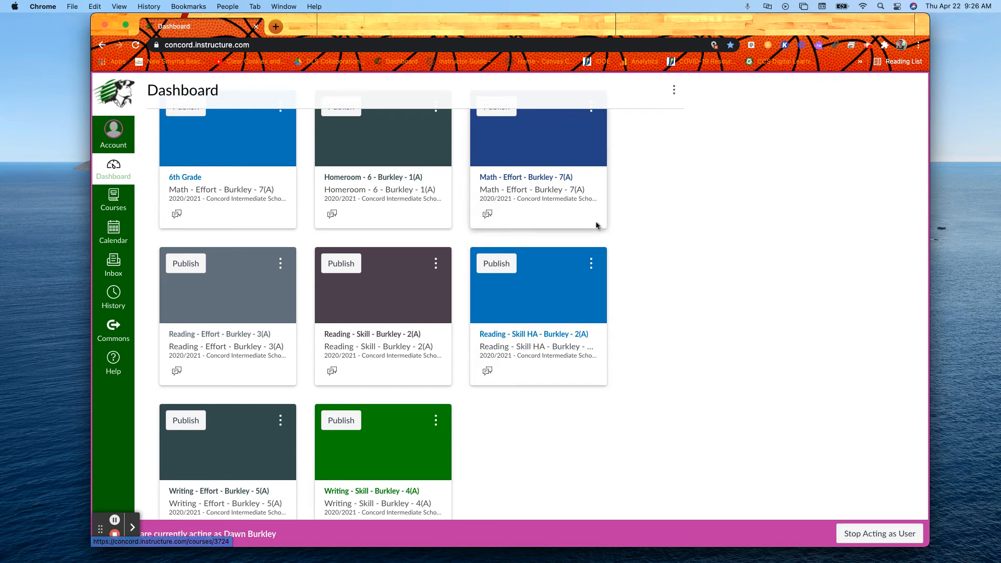
{"action": "scroll", "coordinate": [246, 214], "scroll_direction": "down", "scroll_amount": 1}
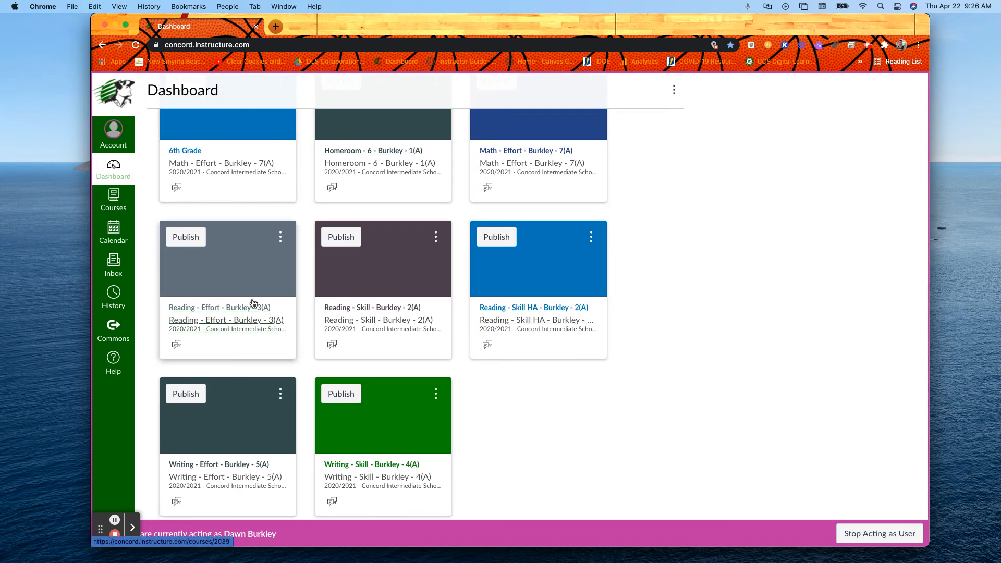
{"action": "scroll", "coordinate": [253, 284], "scroll_direction": "up", "scroll_amount": 1}
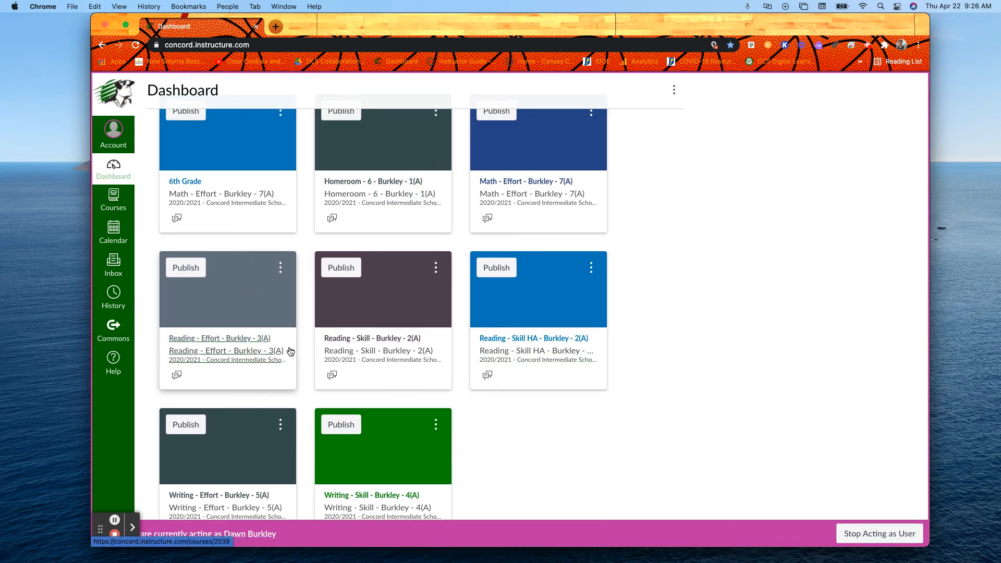
{"action": "scroll", "coordinate": [290, 350], "scroll_direction": "up", "scroll_amount": 3}
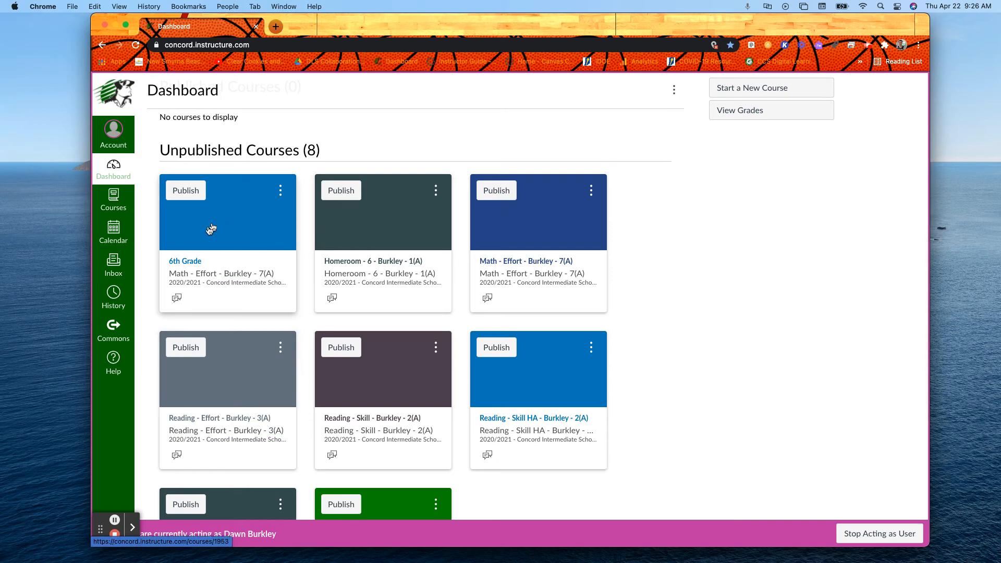
Step: Open the 6th Grade course and check which sections it contains in the course settings
{"action": "left_click", "coordinate": [176, 265]}
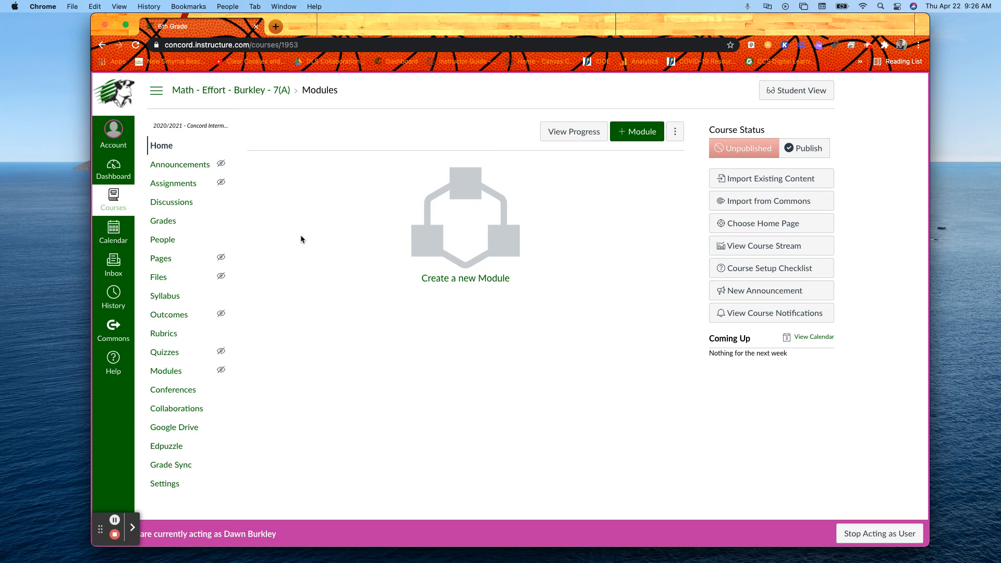
{"action": "left_click", "coordinate": [165, 486]}
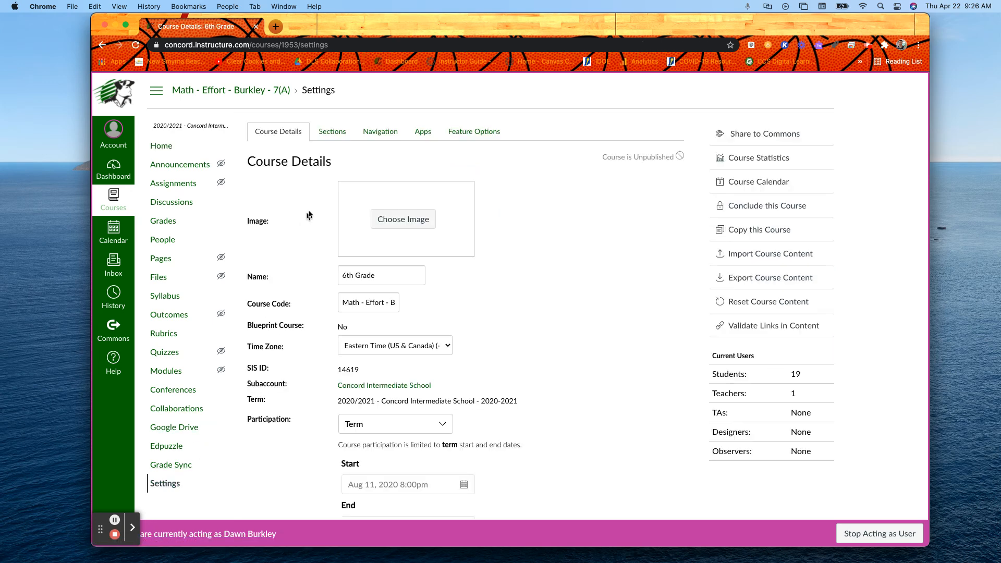
{"action": "left_click", "coordinate": [333, 133]}
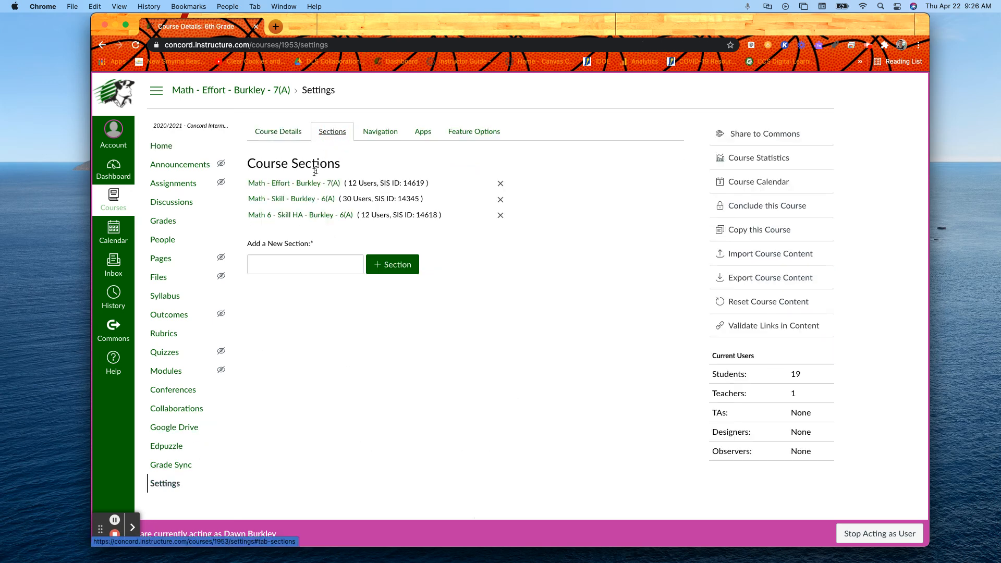